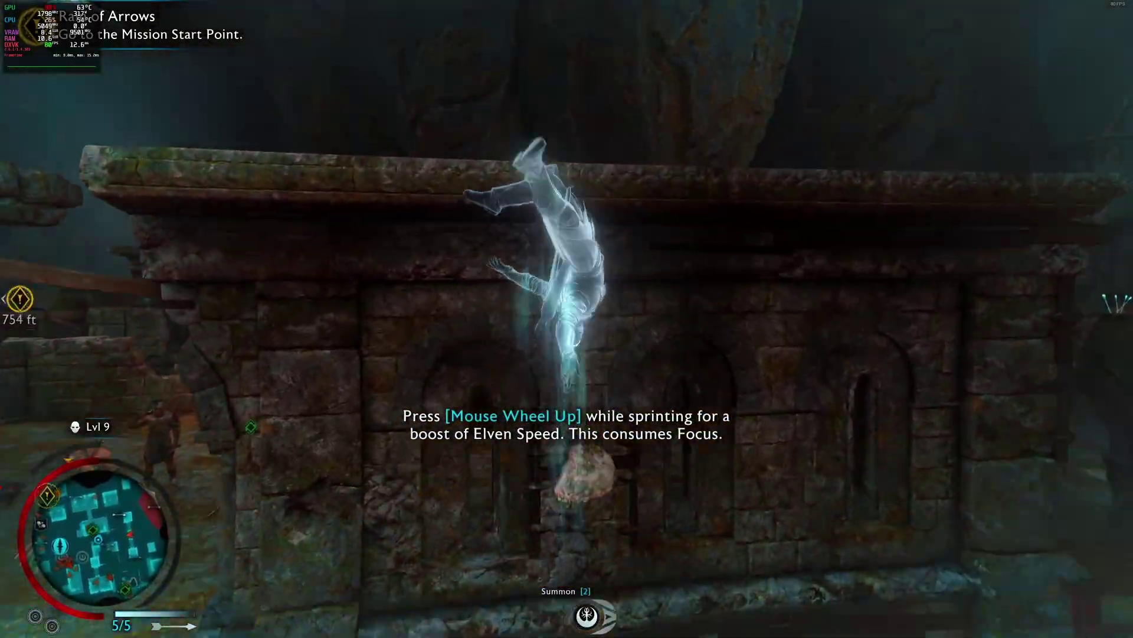
{"action": "key", "text": "space"}
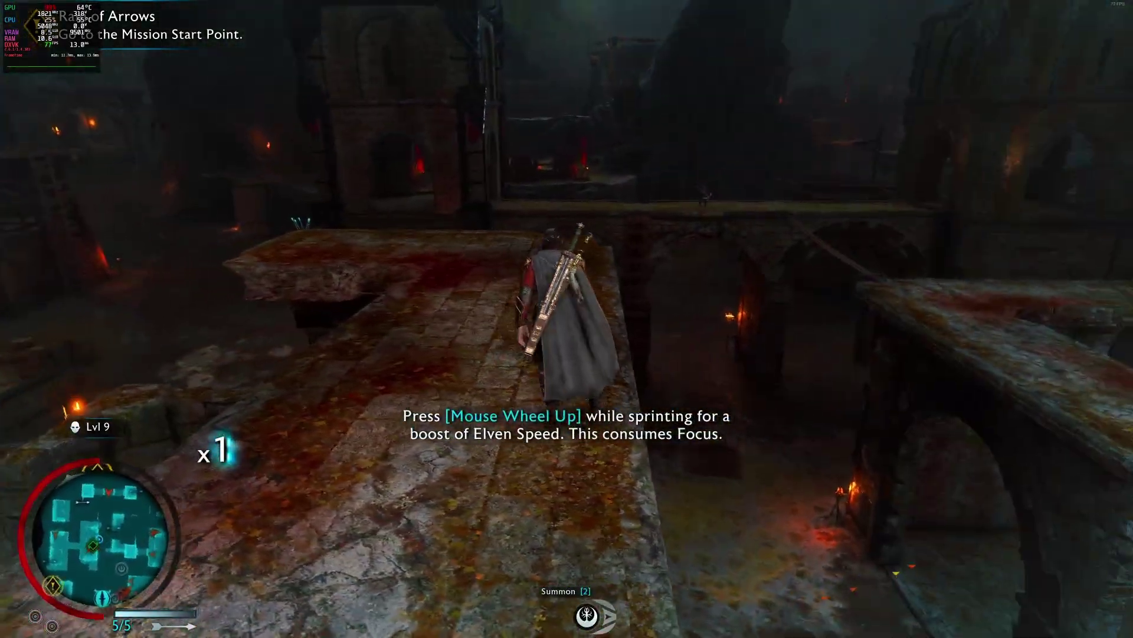
In Shadow of War, double-jump, run along the platform, drop off its edge and climb the wall
{"action": "key", "text": "w"}
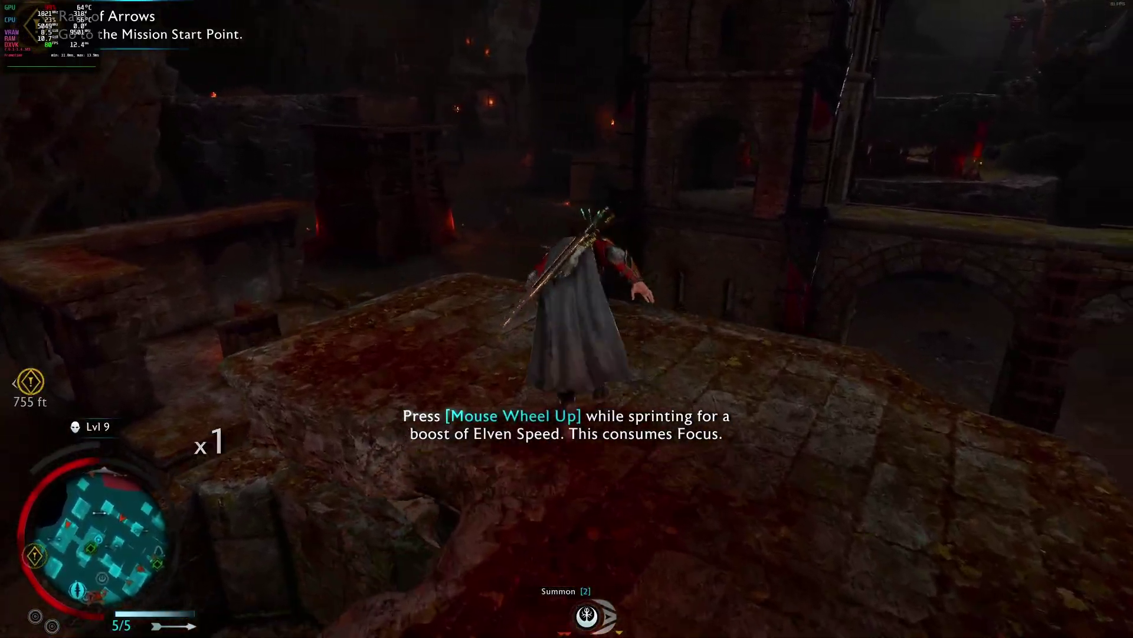
{"action": "key", "text": "space"}
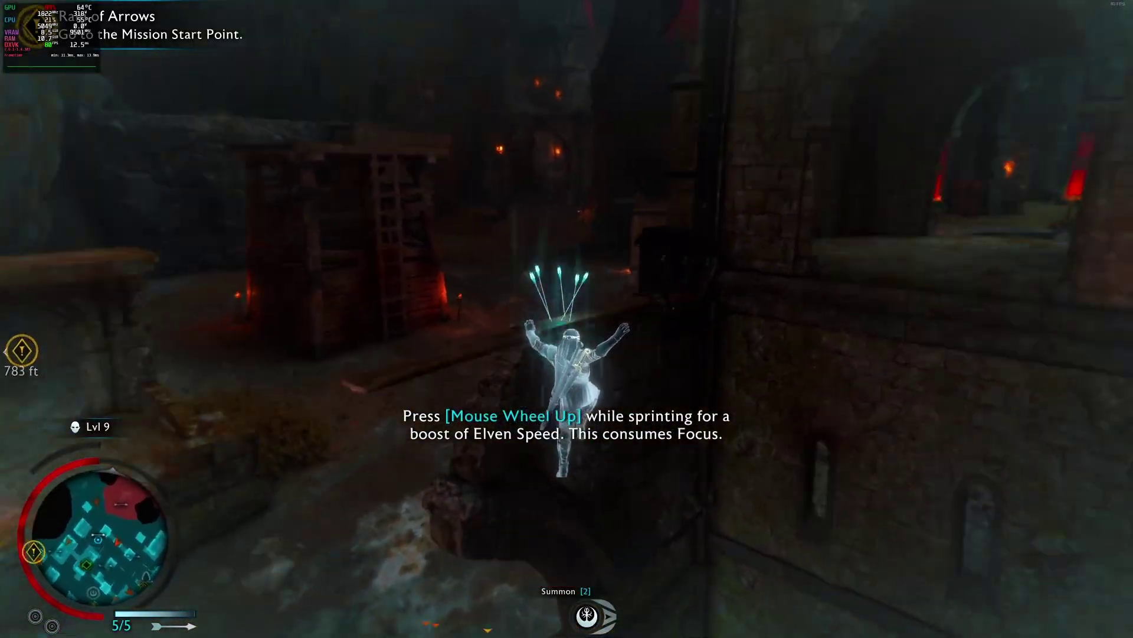
{"action": "key", "text": "space"}
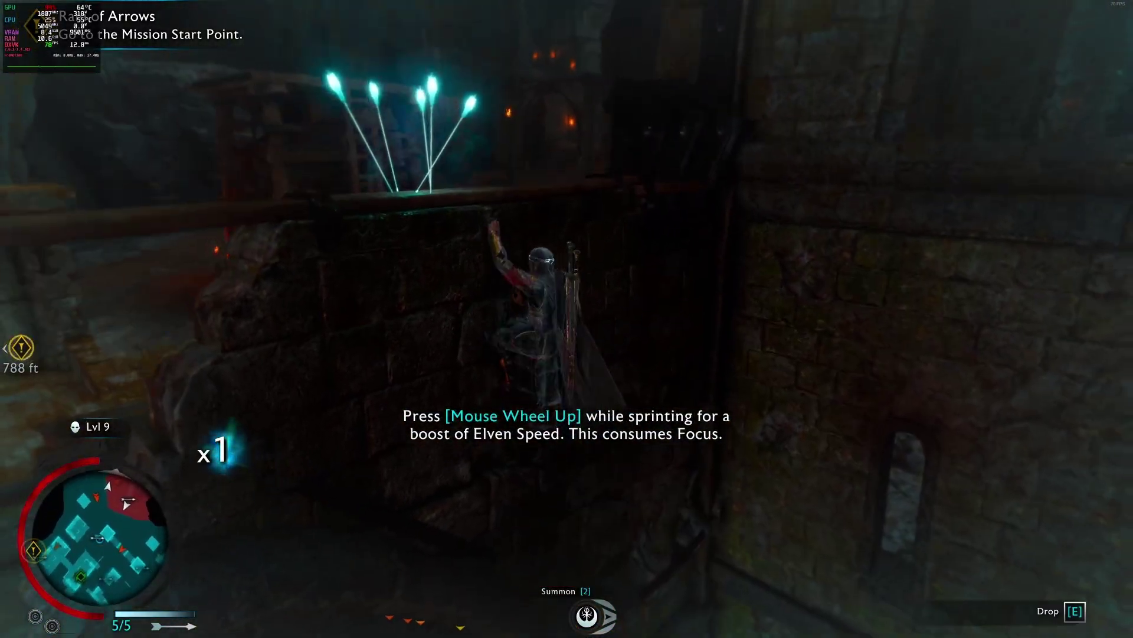
{"action": "key", "text": "space"}
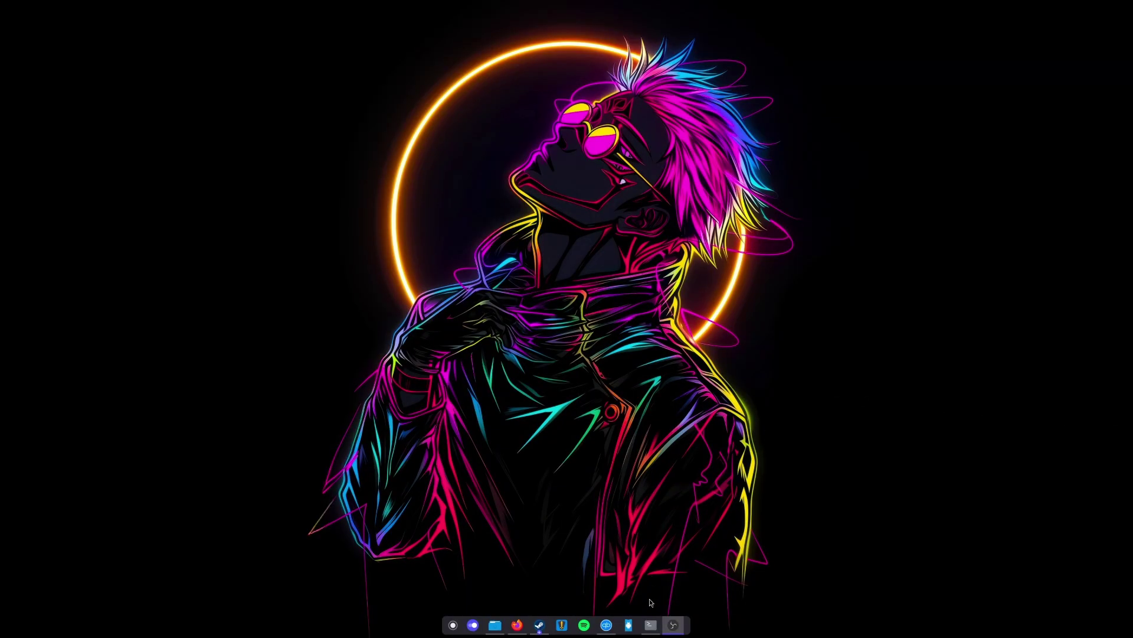
In Konsole, replace the pacman command with 'yay mangohud', run the search, then cancel the install prompt
{"action": "left_click", "coordinate": [650, 625]}
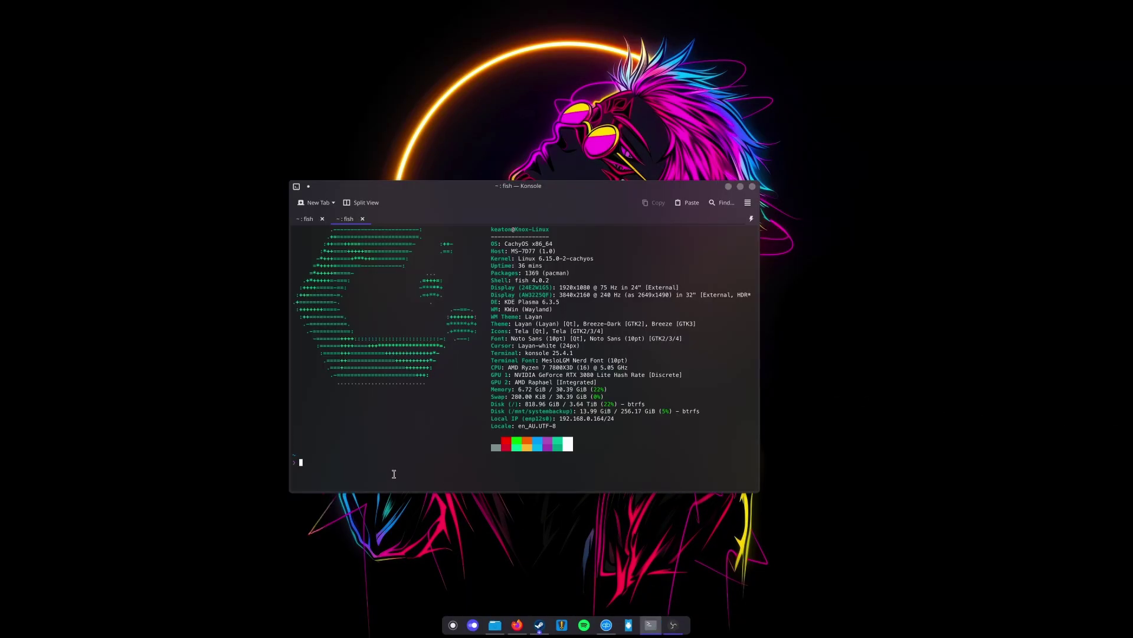
{"action": "type", "text": "sudo"}
{"action": "type", "text": " pacman -"}
{"action": "type", "text": "S mangohud"}
{"action": "key", "text": "BackSpace"}
{"action": "key", "text": "BackSpace"}
{"action": "key", "text": "BackSpace"}
{"action": "key", "text": "BackSpace"}
{"action": "key", "text": "BackSpace"}
{"action": "key", "text": "BackSpace"}
{"action": "key", "text": "BackSpace"}
{"action": "key", "text": "BackSpace"}
{"action": "key", "text": "BackSpace"}
{"action": "key", "text": "BackSpace"}
{"action": "key", "text": "BackSpace"}
{"action": "key", "text": "BackSpace"}
{"action": "key", "text": "BackSpace"}
{"action": "key", "text": "BackSpace"}
{"action": "key", "text": "BackSpace"}
{"action": "key", "text": "BackSpace"}
{"action": "key", "text": "BackSpace"}
{"action": "key", "text": "BackSpace"}
{"action": "key", "text": "BackSpace"}
{"action": "key", "text": "BackSpace"}
{"action": "type", "text": "yay mangohud"}
{"action": "key", "text": "Return"}
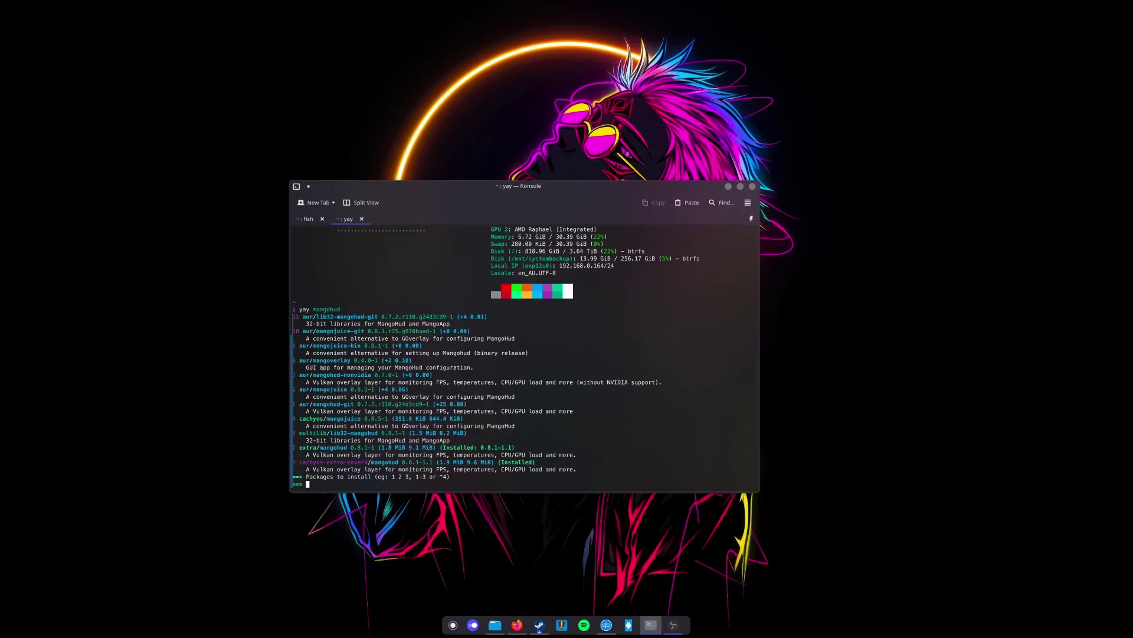
{"action": "key", "text": "ctrl+c"}
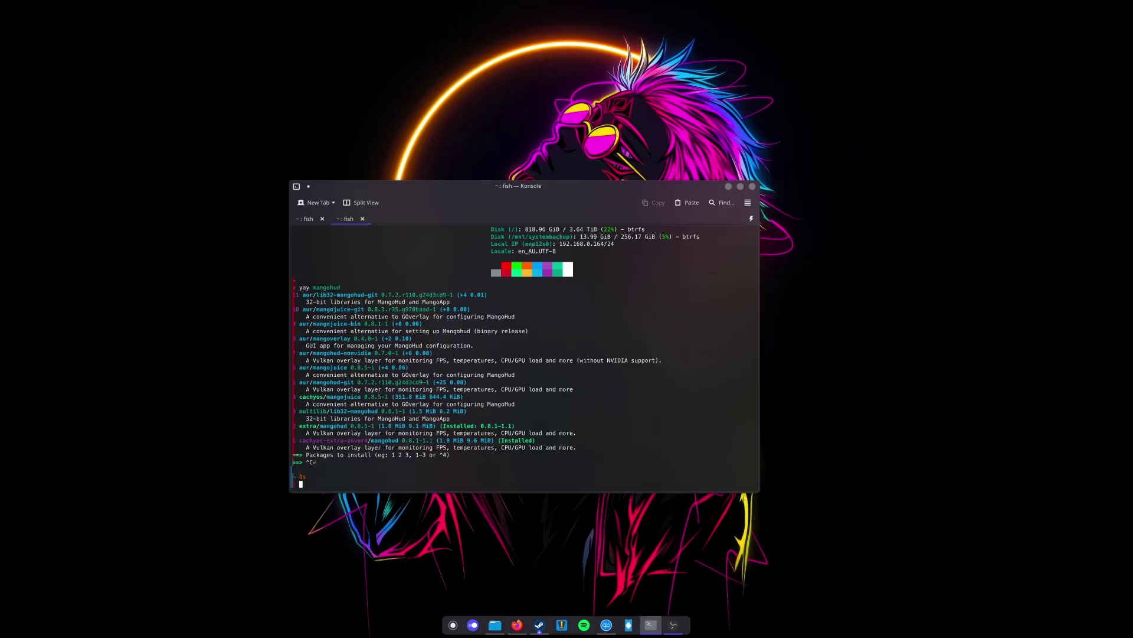
Search the application launcher for 'mangohu' and start Goverlay from the results
{"action": "key", "text": "super"}
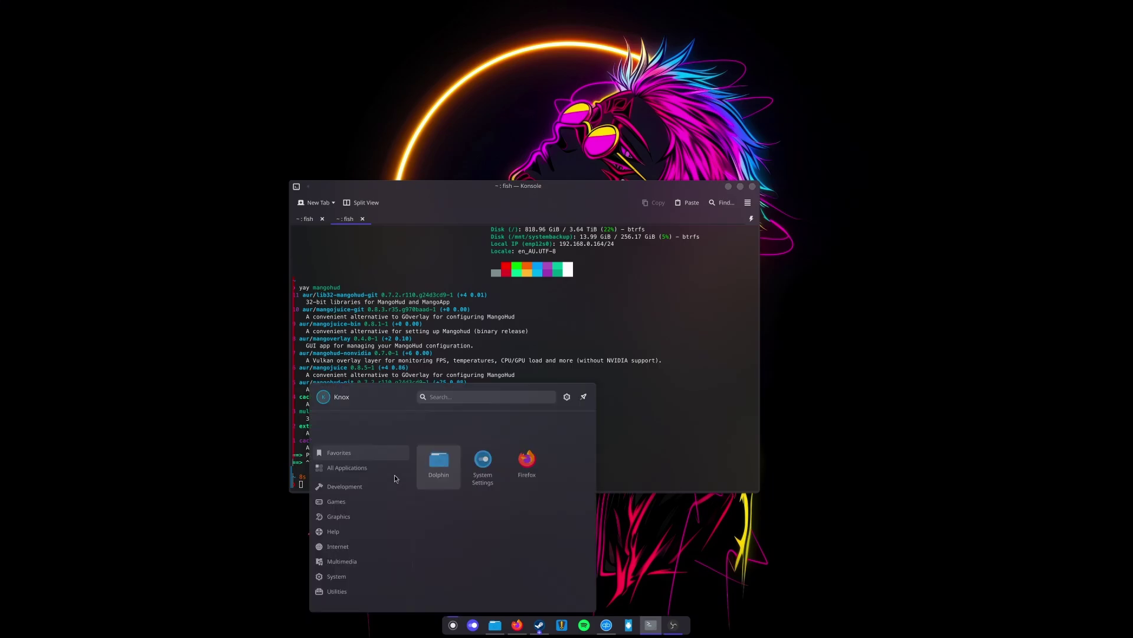
{"action": "type", "text": "mangohu"}
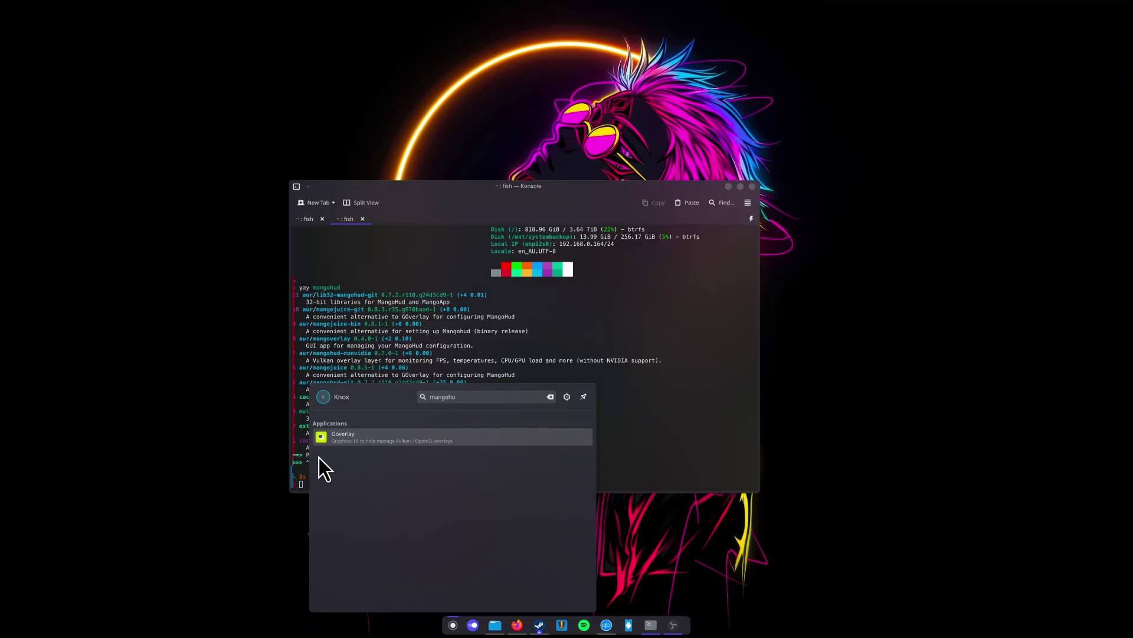
{"action": "left_click", "coordinate": [348, 440]}
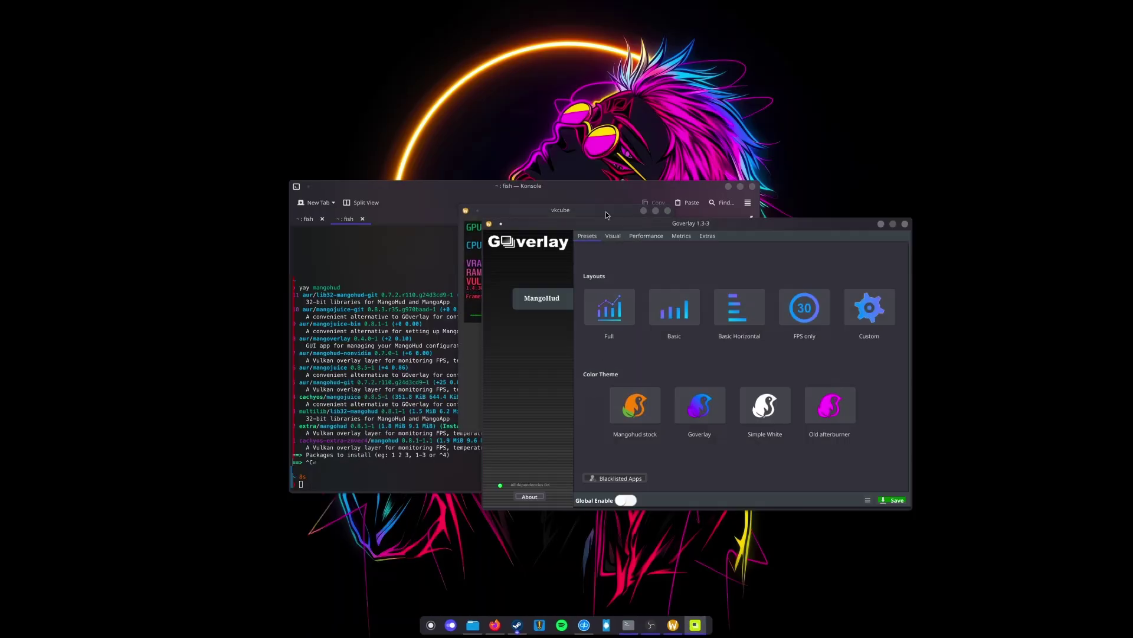
Move the vkcube preview aside, try the Full layout, then settle on Basic Horizontal
{"action": "left_click_drag", "start_coordinate": [608, 214], "coordinate": [411, 236]}
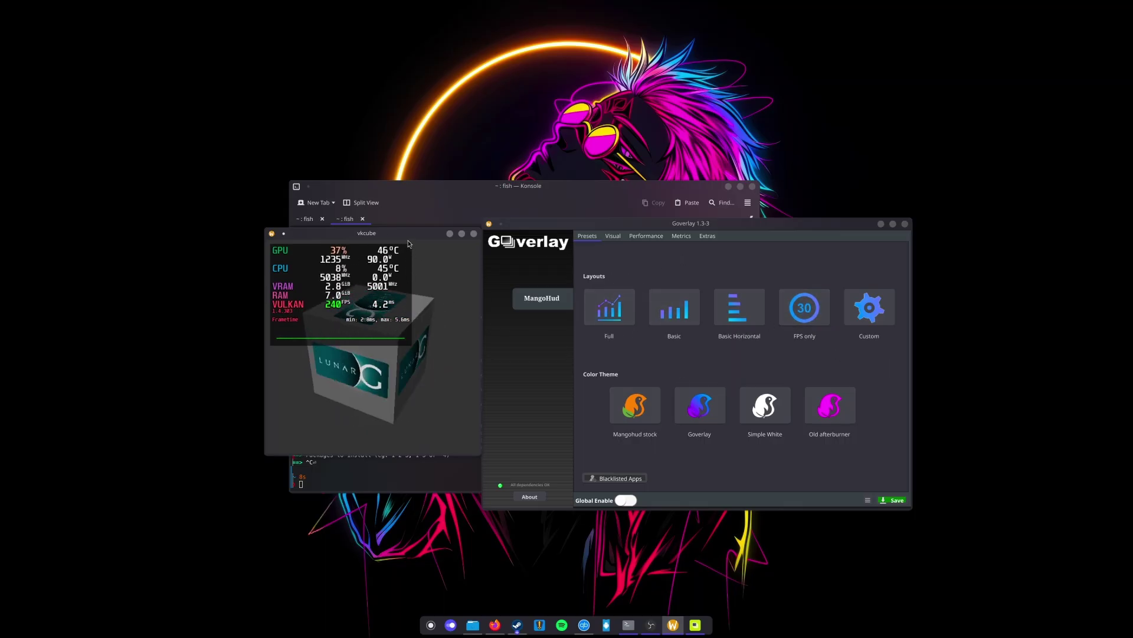
{"action": "left_click_drag", "start_coordinate": [405, 237], "coordinate": [391, 231]}
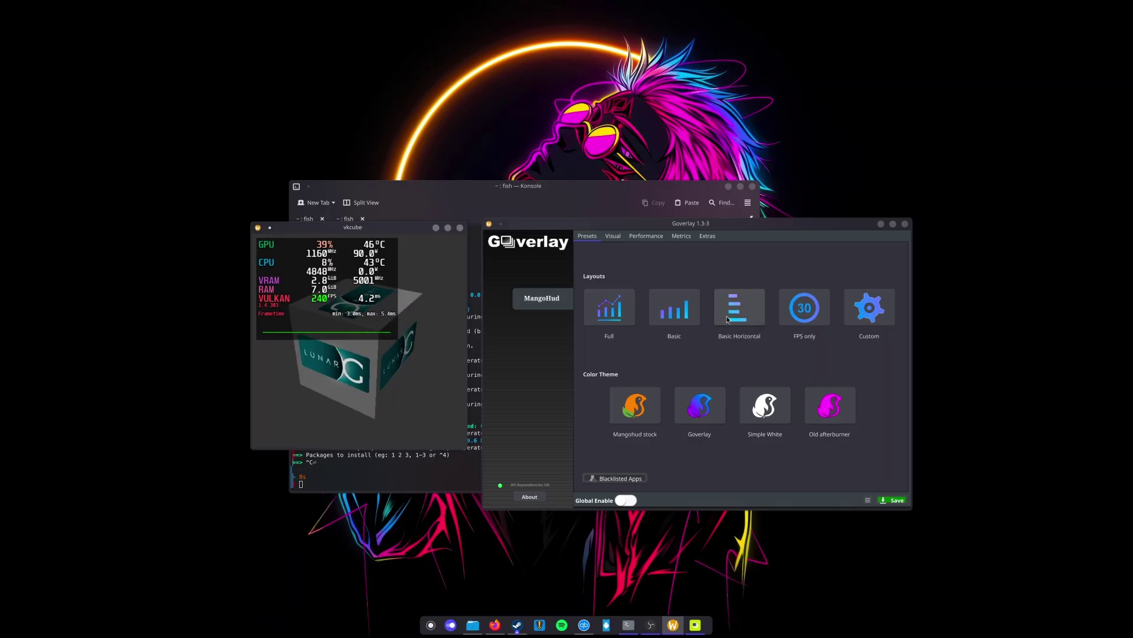
{"action": "left_click", "coordinate": [596, 319]}
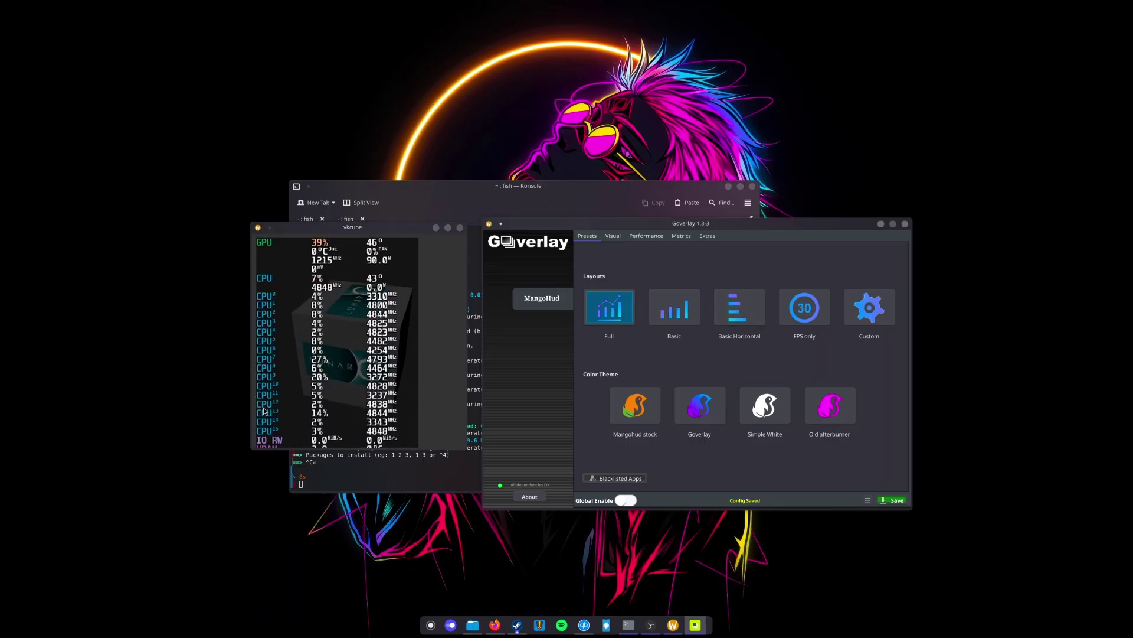
{"action": "left_click", "coordinate": [745, 317]}
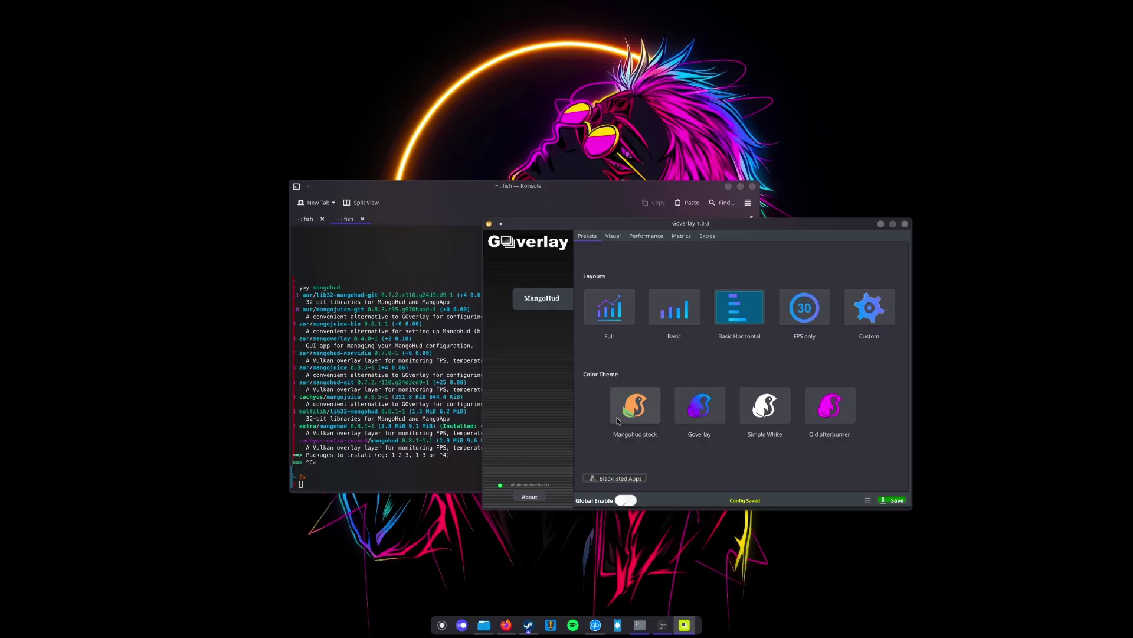
{"action": "left_click", "coordinate": [614, 237]}
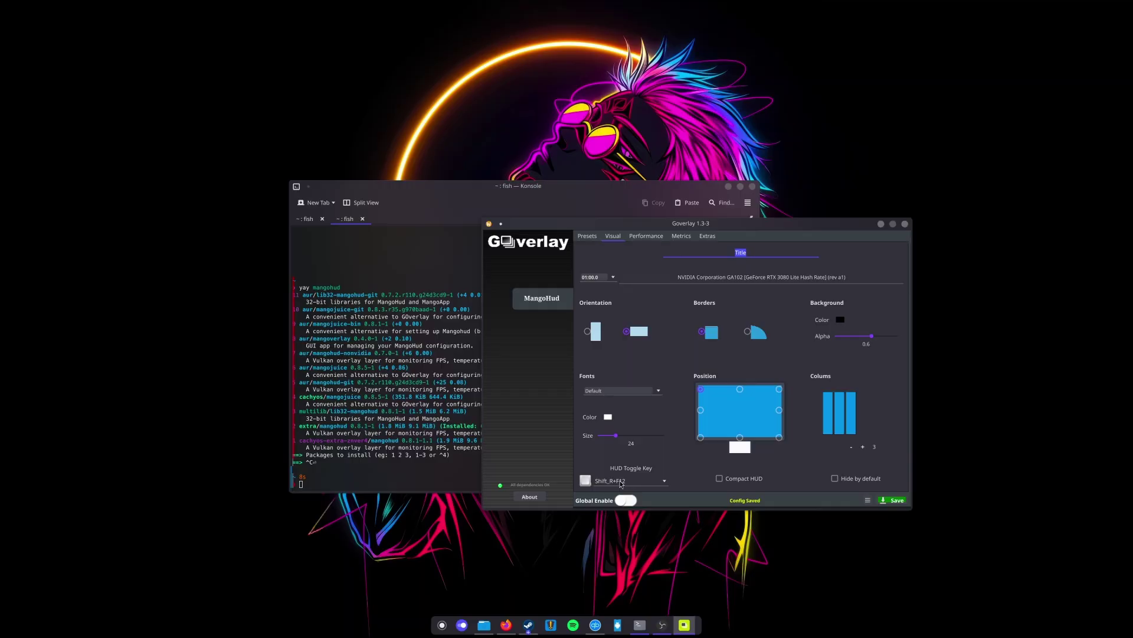
{"action": "left_click", "coordinate": [647, 236]}
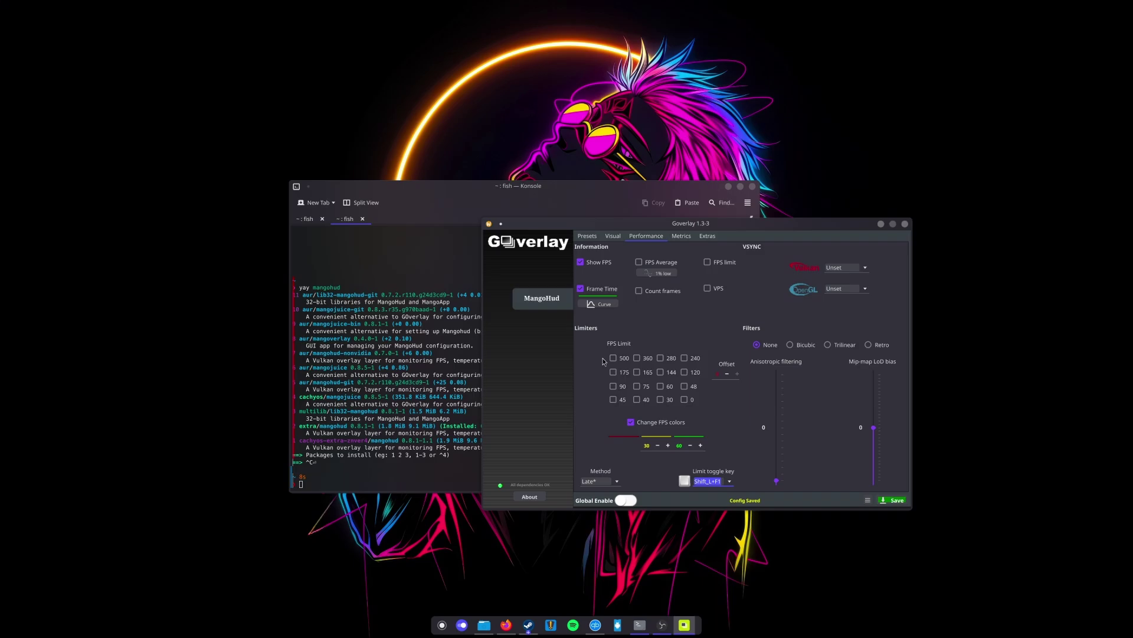
{"action": "left_click", "coordinate": [684, 237]}
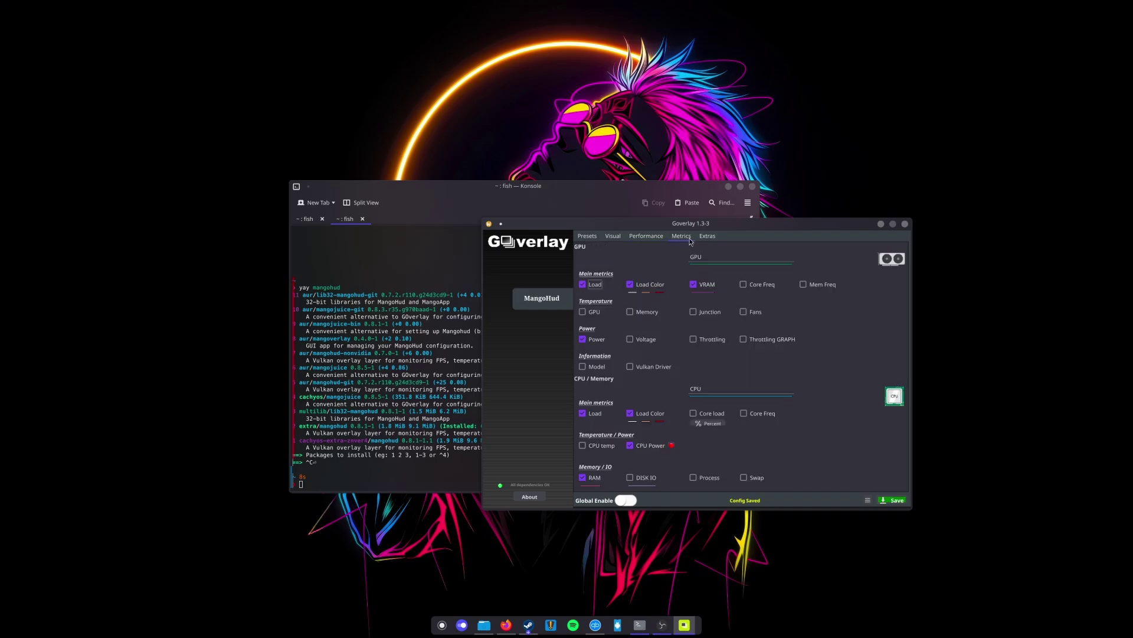
{"action": "left_click", "coordinate": [707, 237]}
{"action": "left_click", "coordinate": [588, 237]}
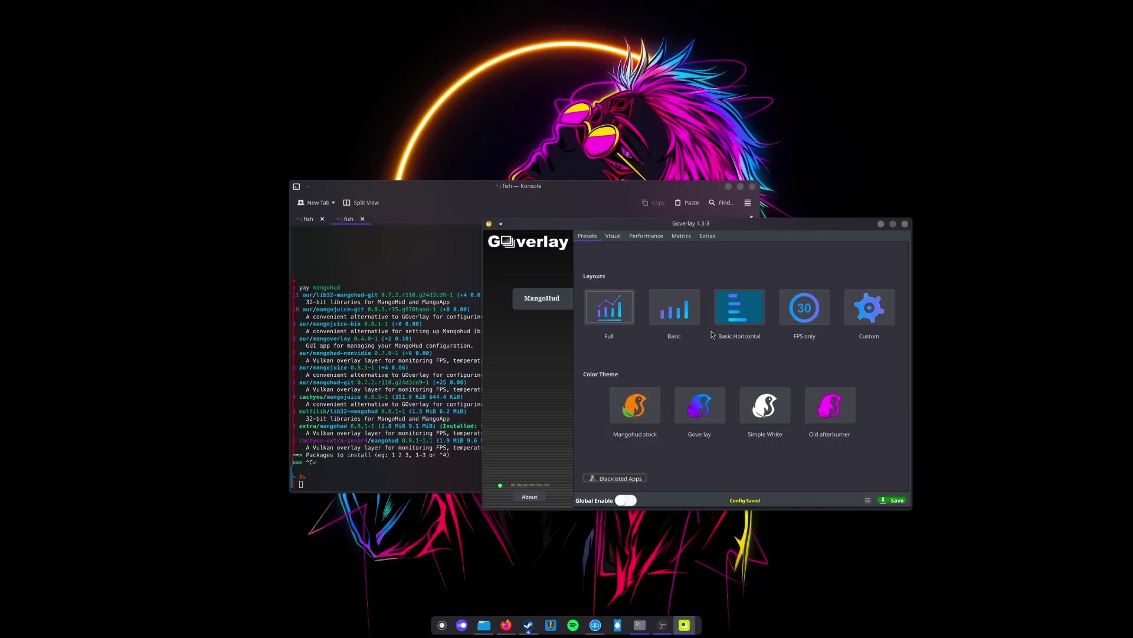
Select the Basic layout tile on GOverlay's Presets tab
{"action": "left_click", "coordinate": [675, 308]}
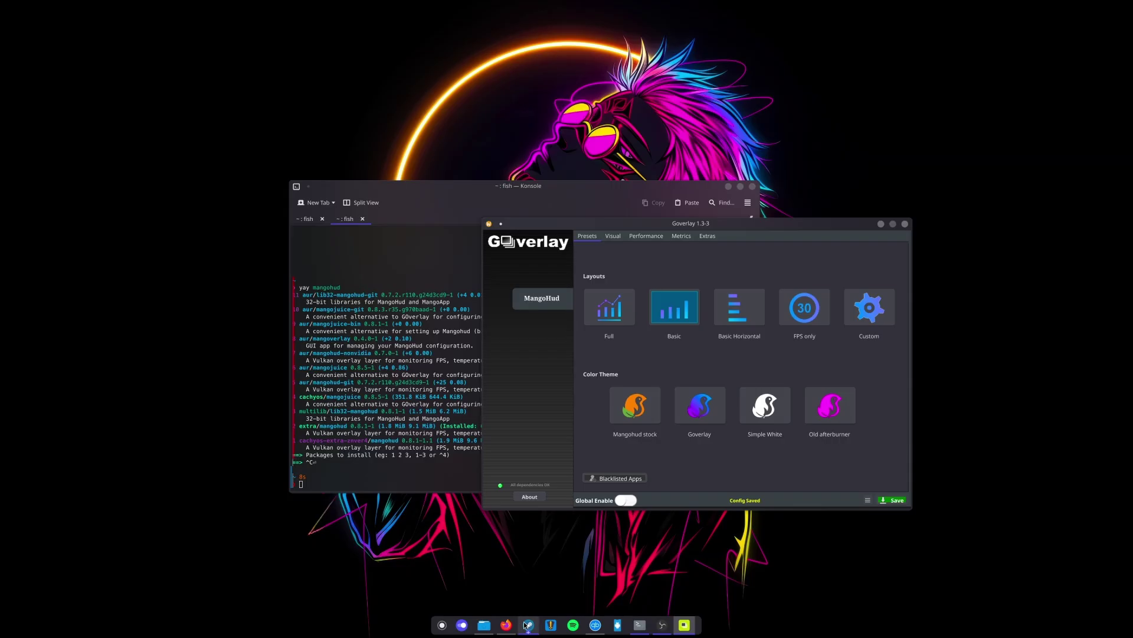
Bring the Steam library forward and open Shadow of War's properties
{"action": "mouse_move", "coordinate": [524, 625]}
{"action": "left_click", "coordinate": [508, 593]}
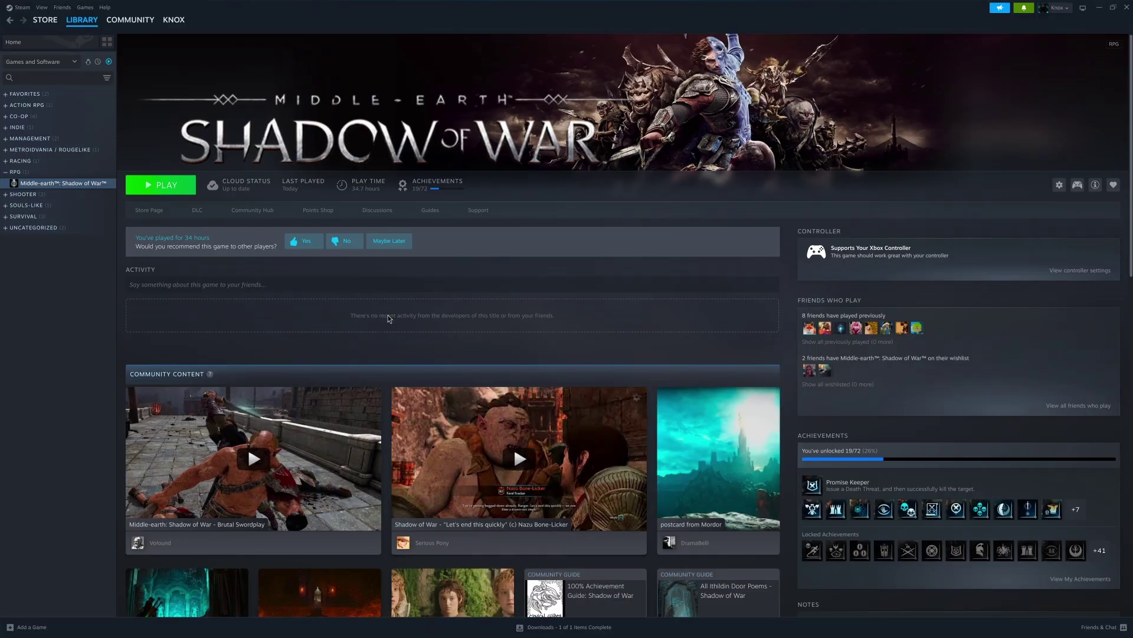
{"action": "mouse_move", "coordinate": [173, 19]}
{"action": "left_click", "coordinate": [1059, 186]}
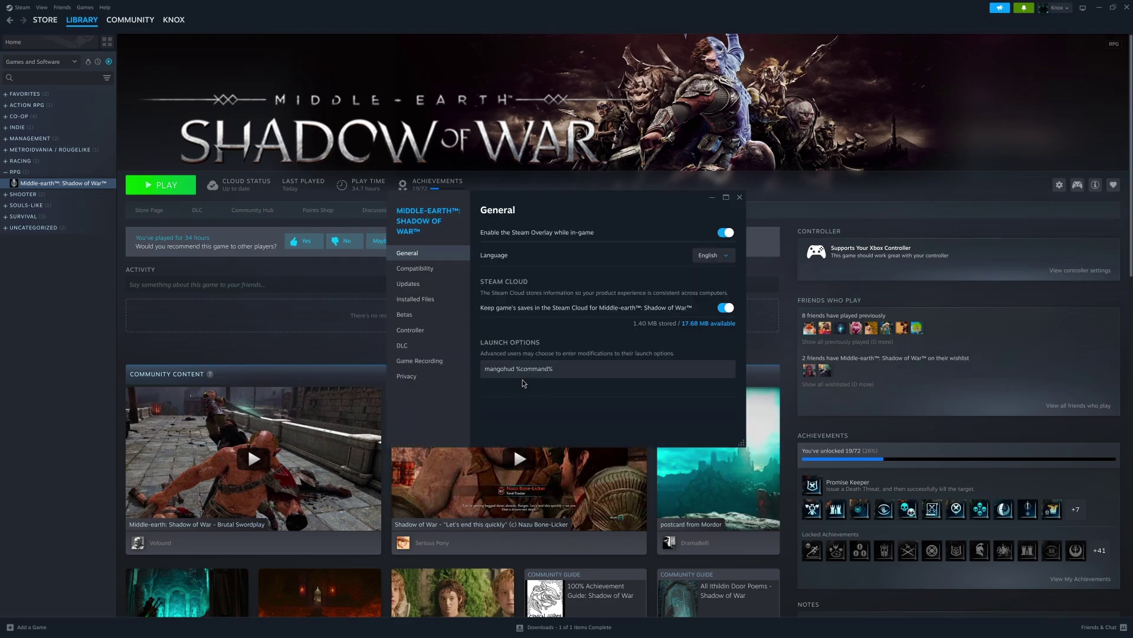
Edit the launch options to 'mangohud %command%' and close the properties window
{"action": "left_click_drag", "start_coordinate": [483, 370], "coordinate": [569, 370]}
{"action": "left_click", "coordinate": [568, 369]}
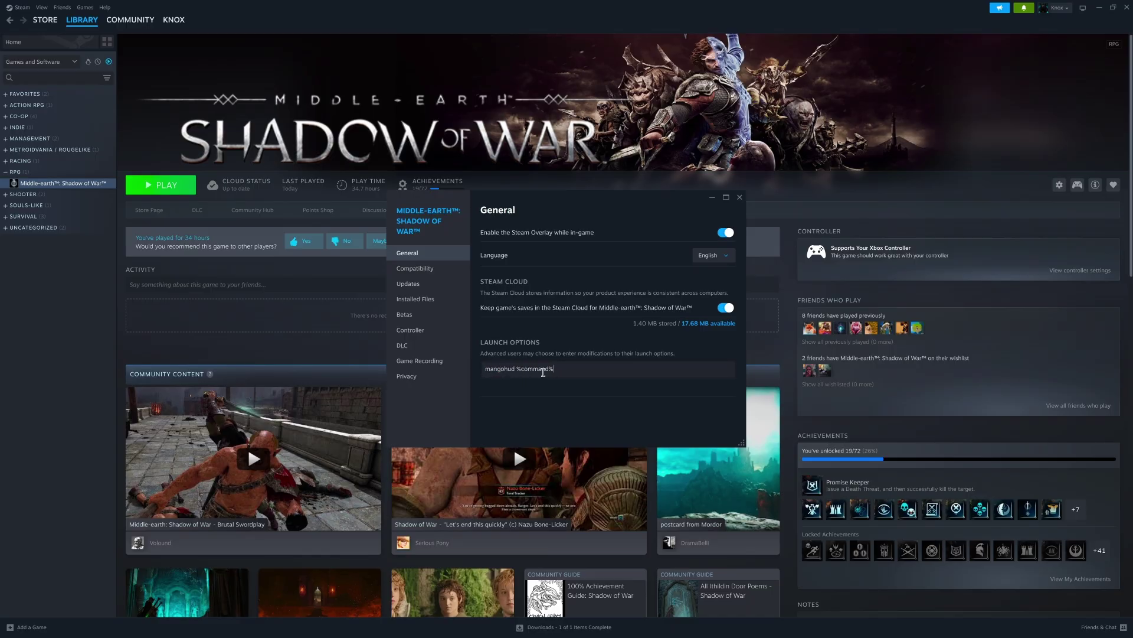
{"action": "left_click", "coordinate": [516, 369]}
{"action": "key", "text": "BackSpace"}
{"action": "left_click_drag", "start_coordinate": [555, 369], "coordinate": [516, 365]}
{"action": "left_click", "coordinate": [739, 198]}
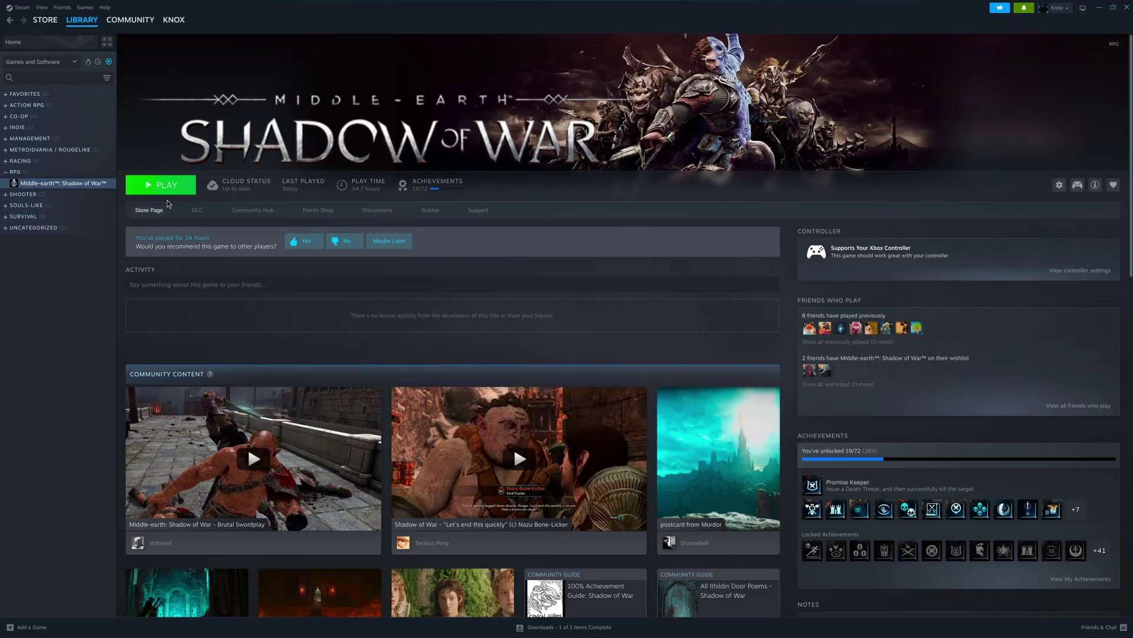